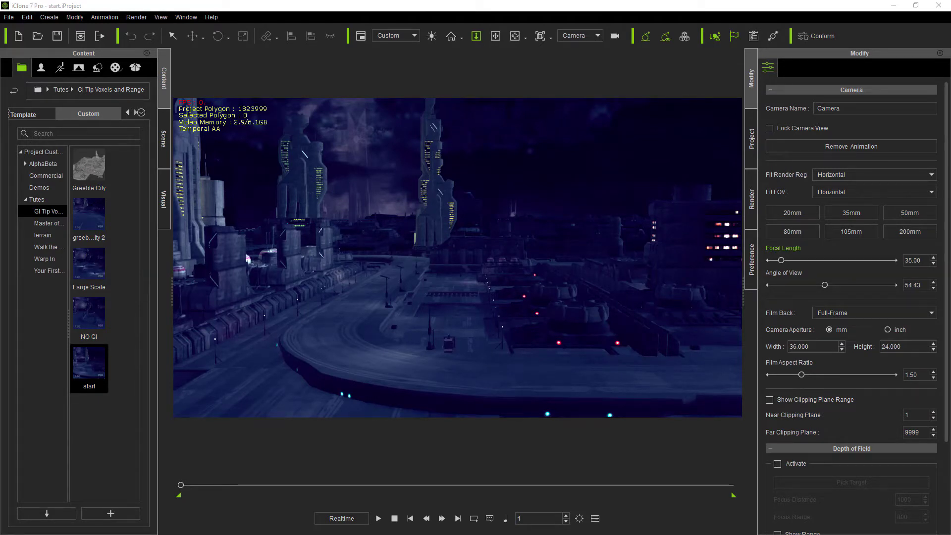
# Select the Intelligence Officer Male avatar and toggle the visibility of the first object in the scene list
pyautogui.click(676, 283)
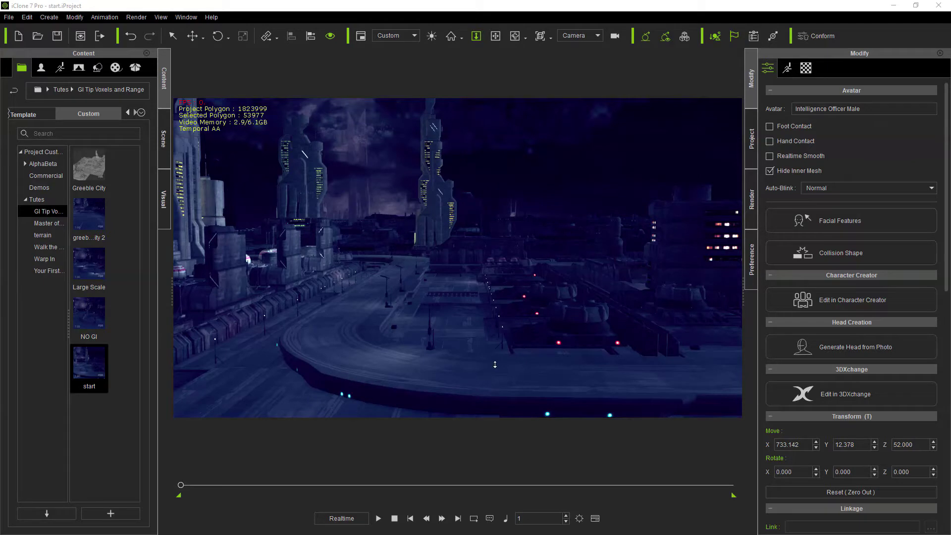
pyautogui.click(163, 139)
pyautogui.click(109, 112)
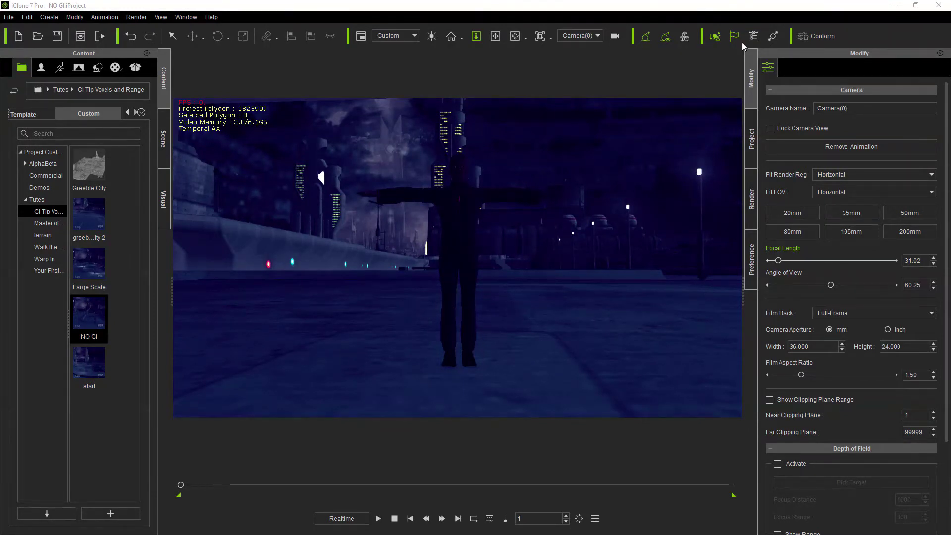
# View the city through Camera, switch to the Preview camera, and return to Camera
pyautogui.click(590, 36)
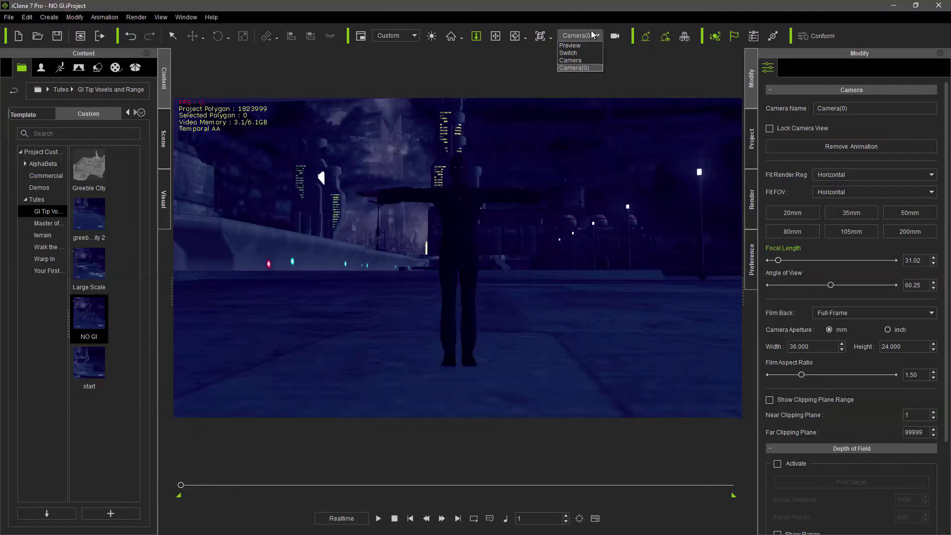
pyautogui.click(570, 60)
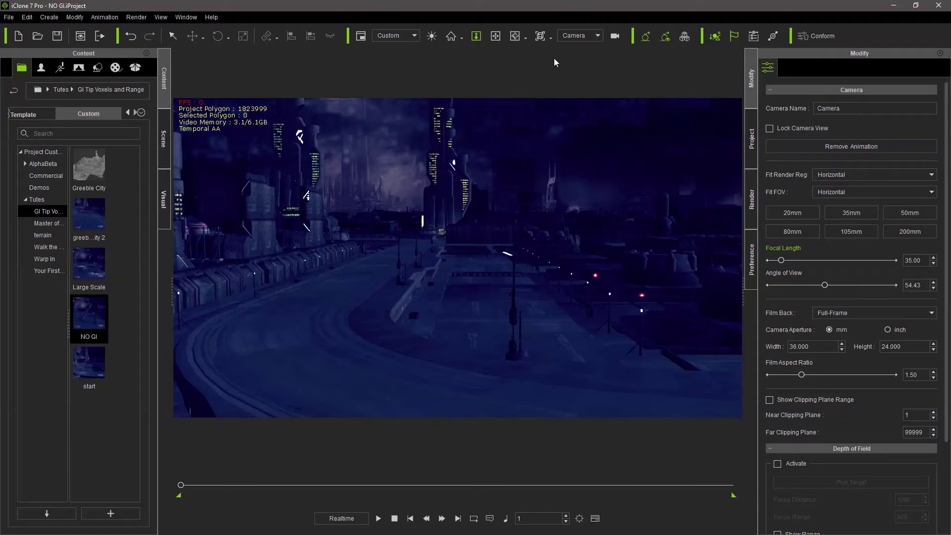
pyautogui.click(579, 36)
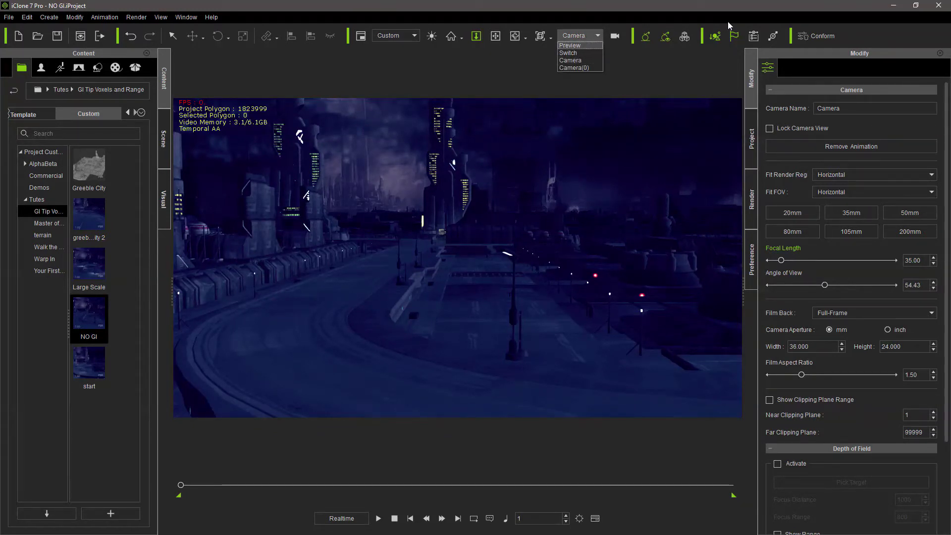
pyautogui.click(571, 45)
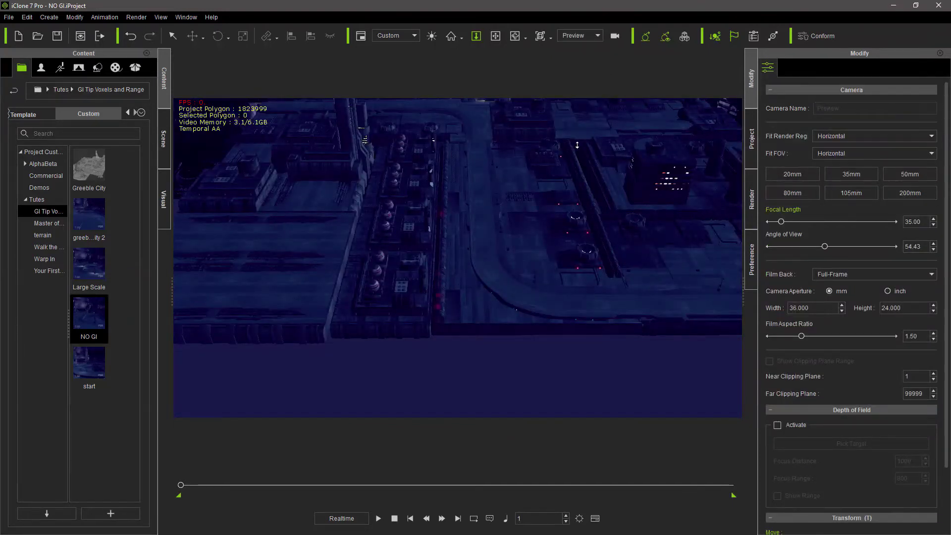
pyautogui.click(586, 37)
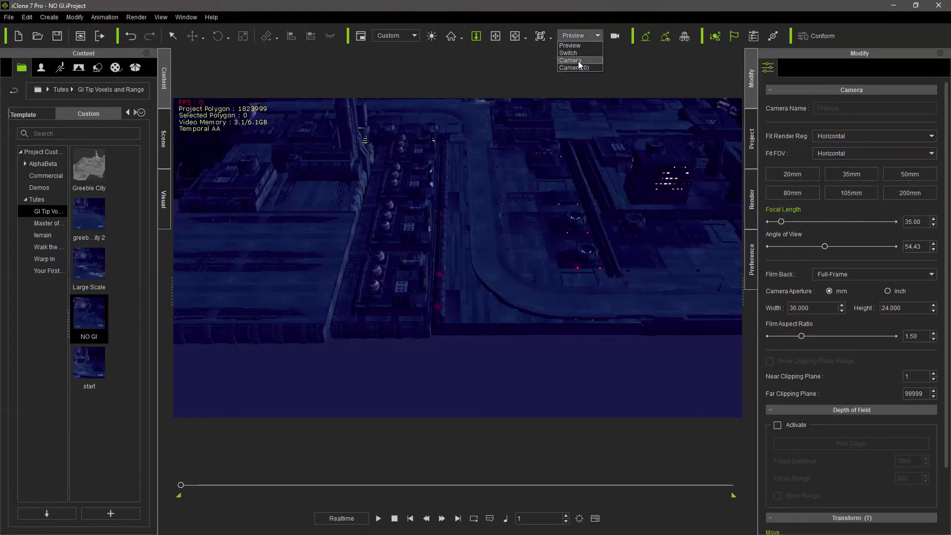
pyautogui.click(577, 60)
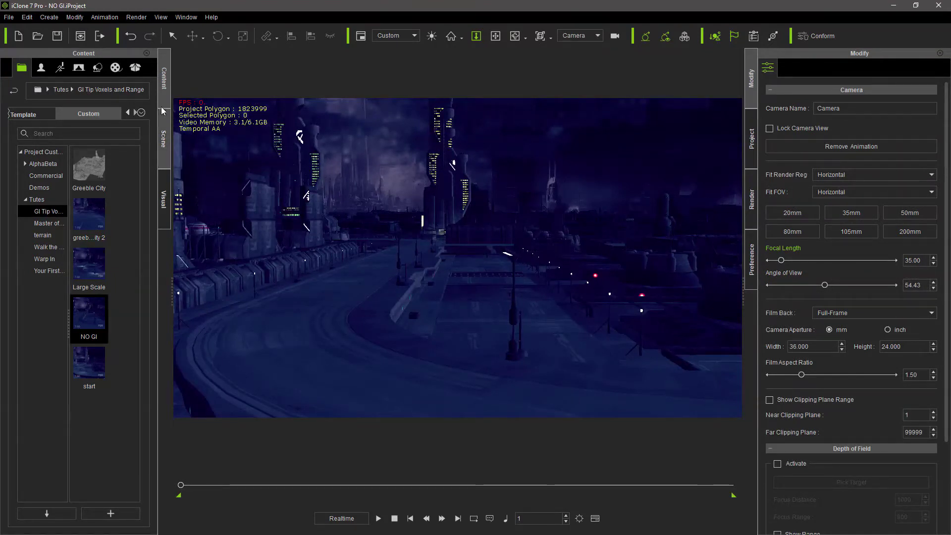
# Open the Global Illumination anchor settings and show the GI range and GI voxels
pyautogui.click(164, 200)
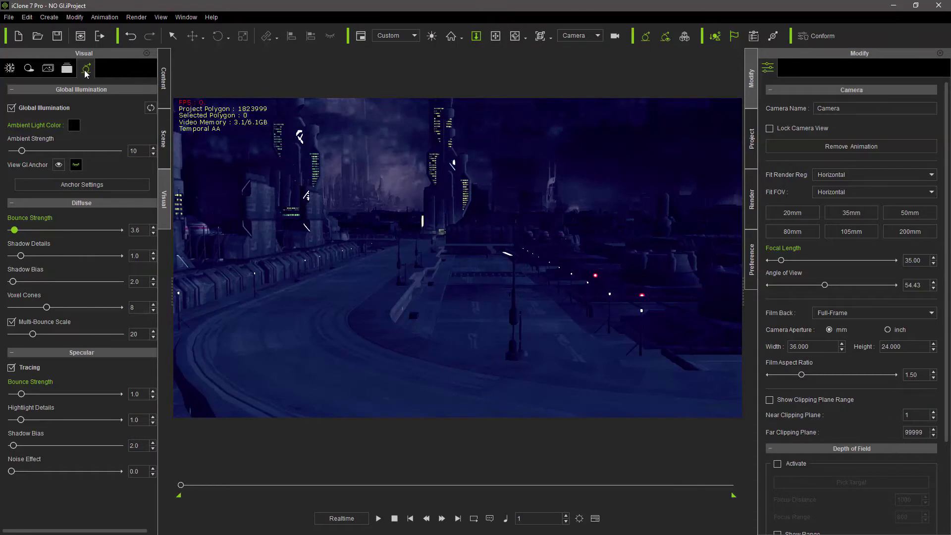
pyautogui.click(99, 188)
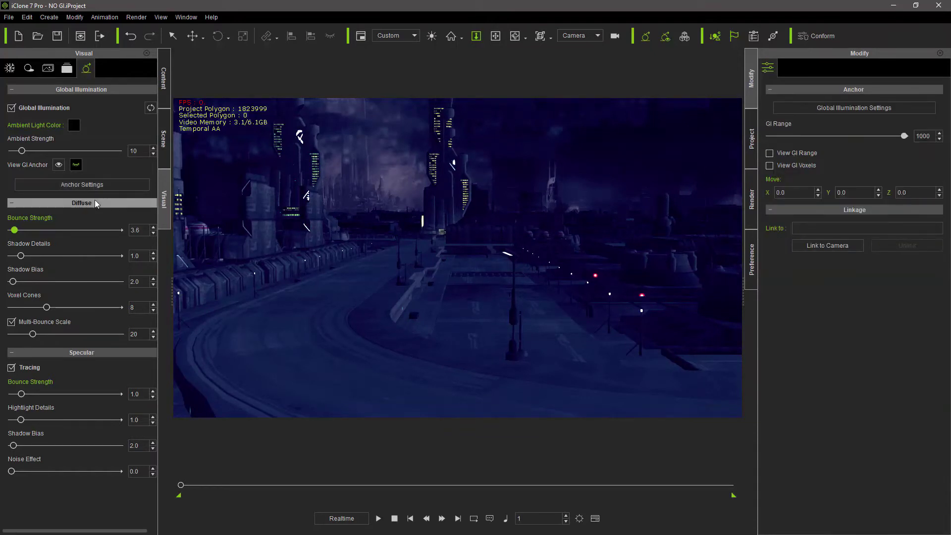
pyautogui.click(769, 153)
pyautogui.click(769, 165)
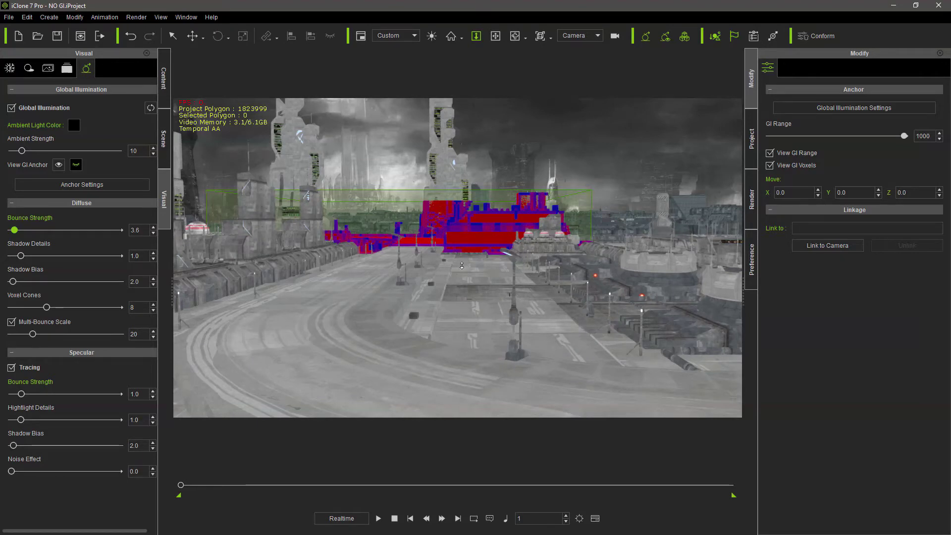
# From an angled overview in the Preview camera, set the GI anchor's X position to 40000
pyautogui.click(594, 37)
pyautogui.click(578, 47)
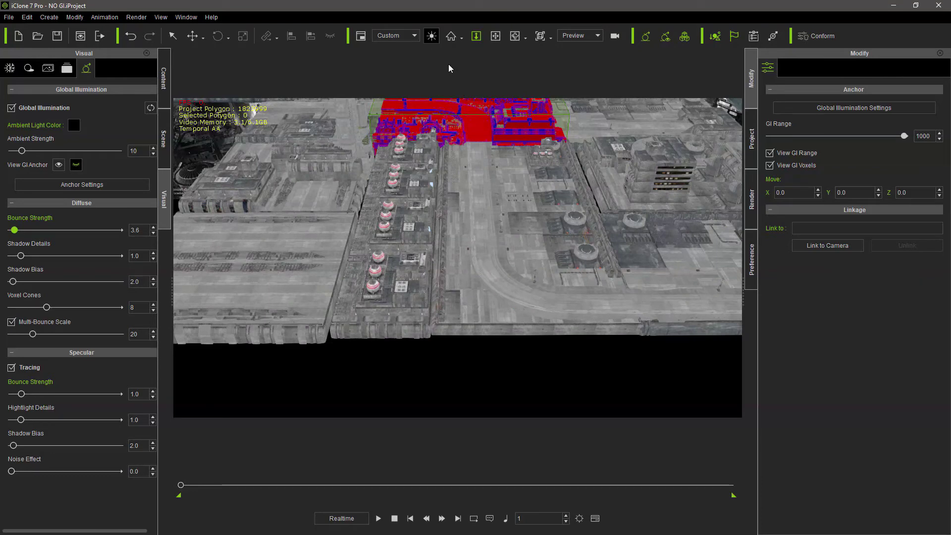
pyautogui.click(495, 36)
pyautogui.moveTo(510, 129); pyautogui.dragTo(590, 347)
pyautogui.click(515, 36)
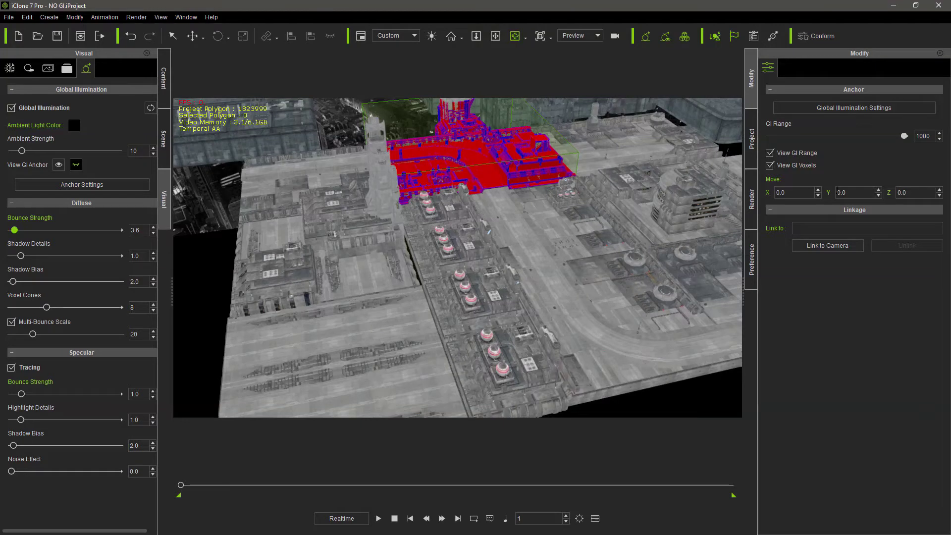
pyautogui.click(790, 192)
pyautogui.write('40000')
pyautogui.press('Return')
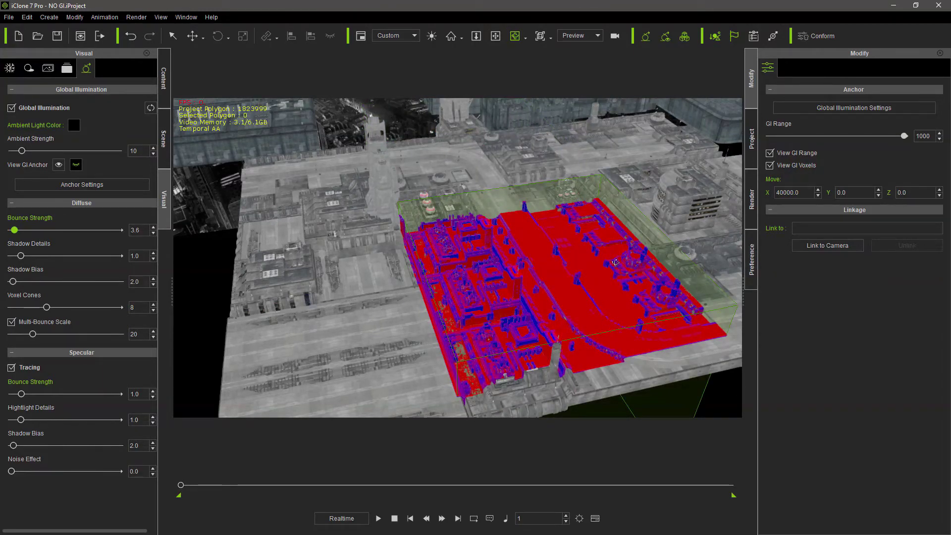
# Return to the Camera view and turn off the GI range and GI voxels display
pyautogui.click(593, 37)
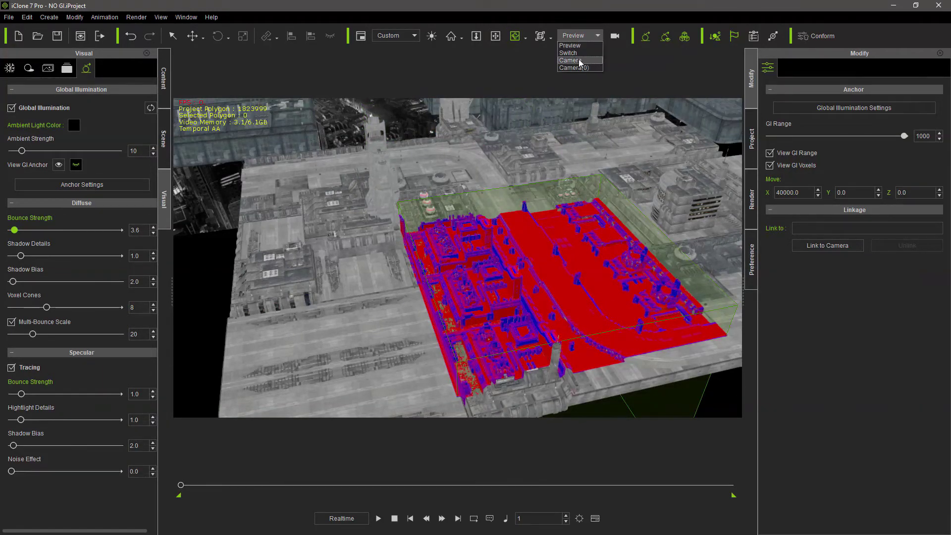
pyautogui.click(583, 62)
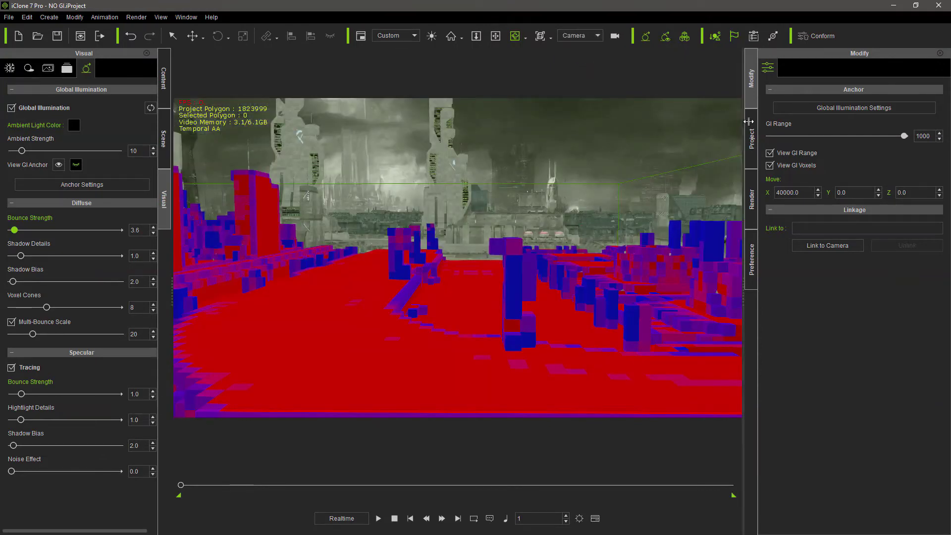
pyautogui.click(770, 153)
pyautogui.click(769, 165)
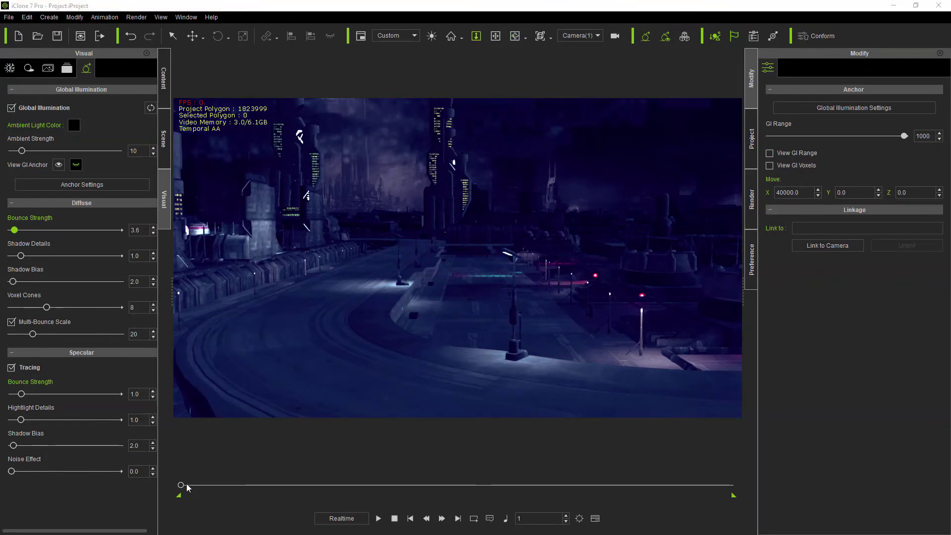
# Scrub the Camera(1) animation to about frame 1605, check the GI voxels there, and return to the first frame
pyautogui.moveTo(181, 484); pyautogui.dragTo(621, 522)
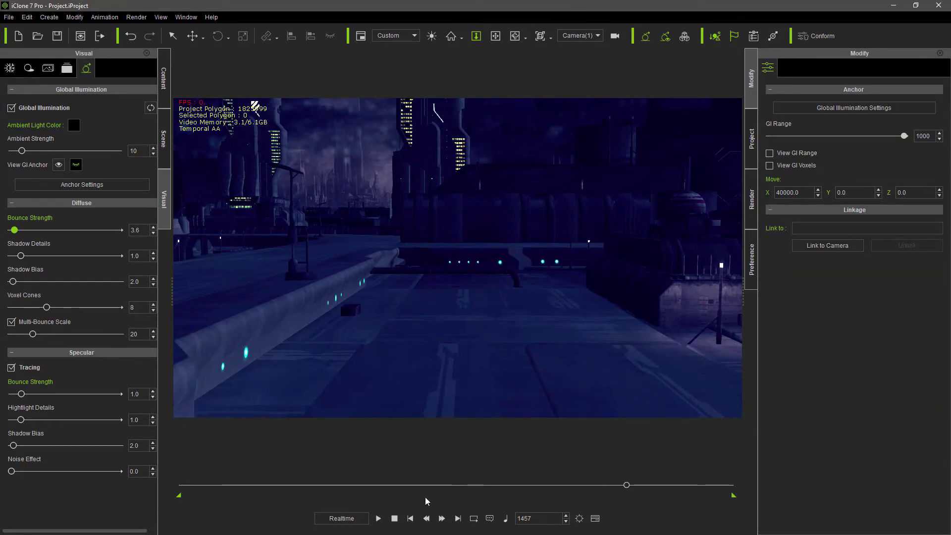
pyautogui.moveTo(624, 486); pyautogui.dragTo(672, 361)
pyautogui.click(769, 165)
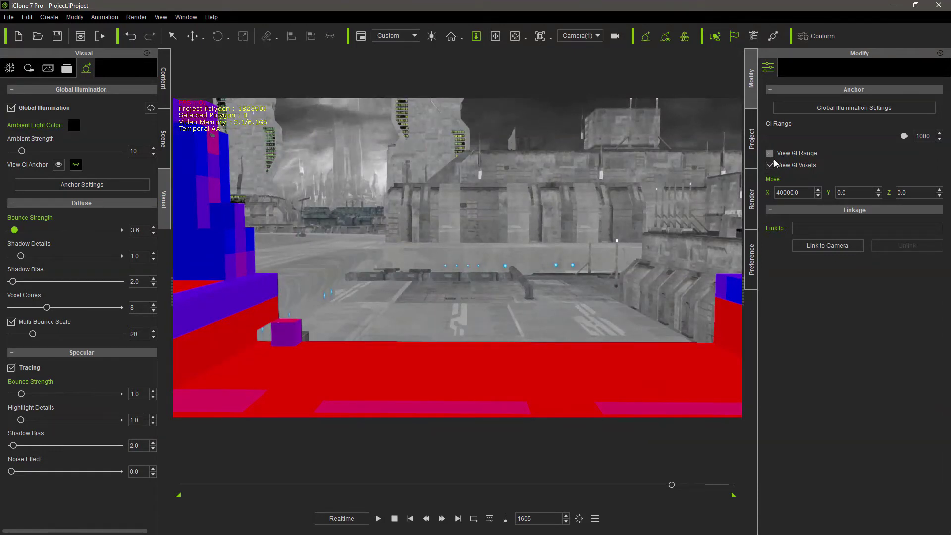
pyautogui.click(769, 165)
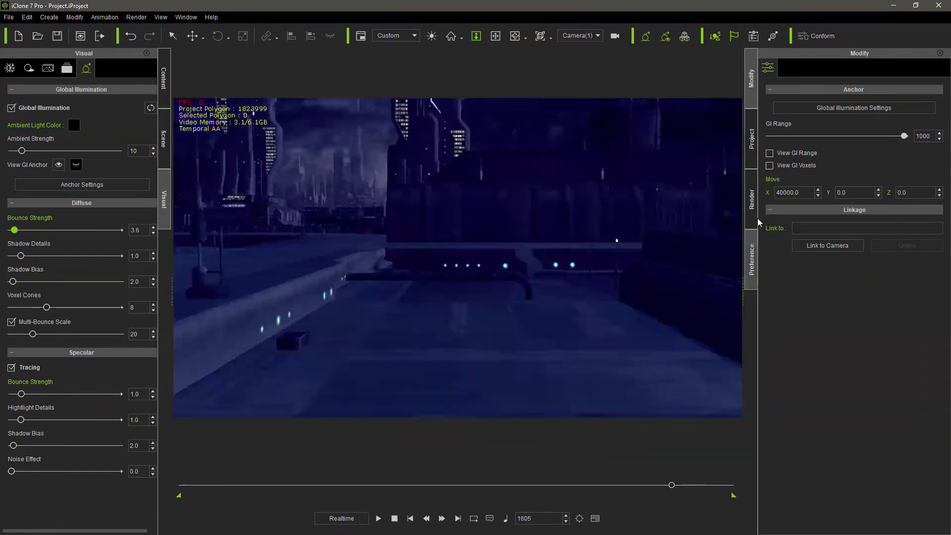
pyautogui.moveTo(670, 486); pyautogui.dragTo(185, 485)
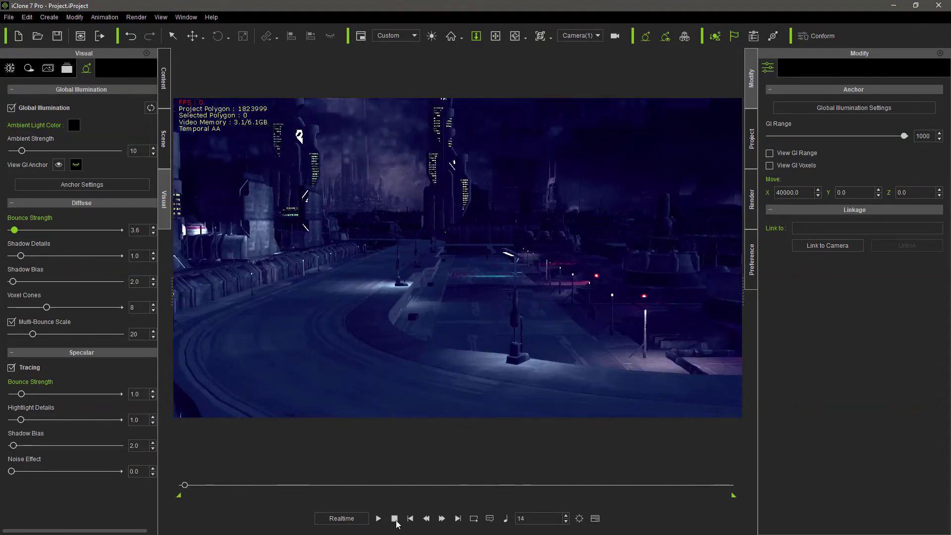
pyautogui.click(414, 519)
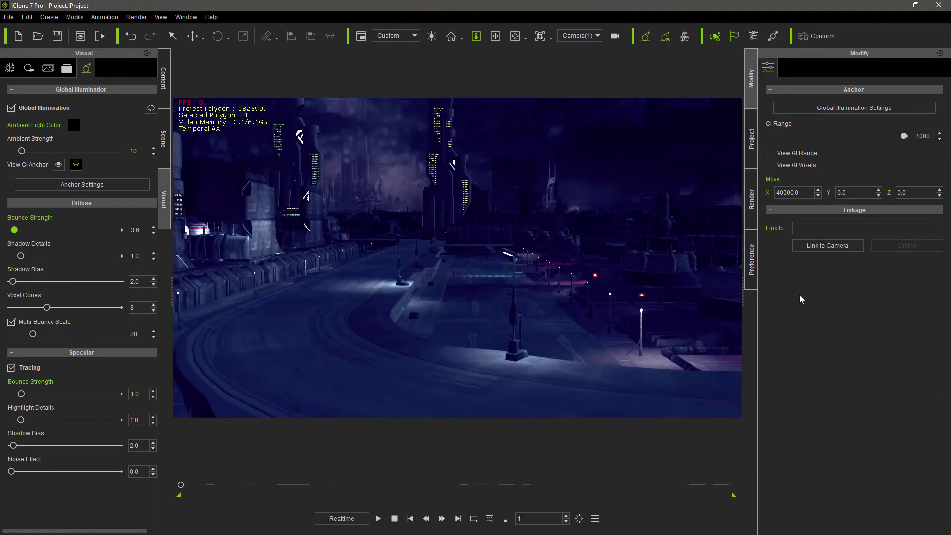
# Link the GI anchor to Camera(1) and play the animation to check the lighting
pyautogui.click(163, 144)
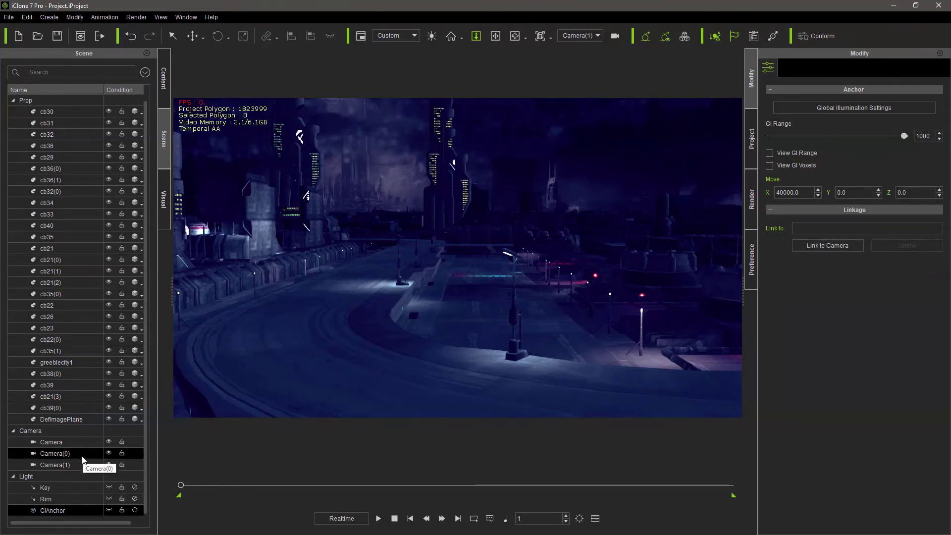
pyautogui.click(830, 245)
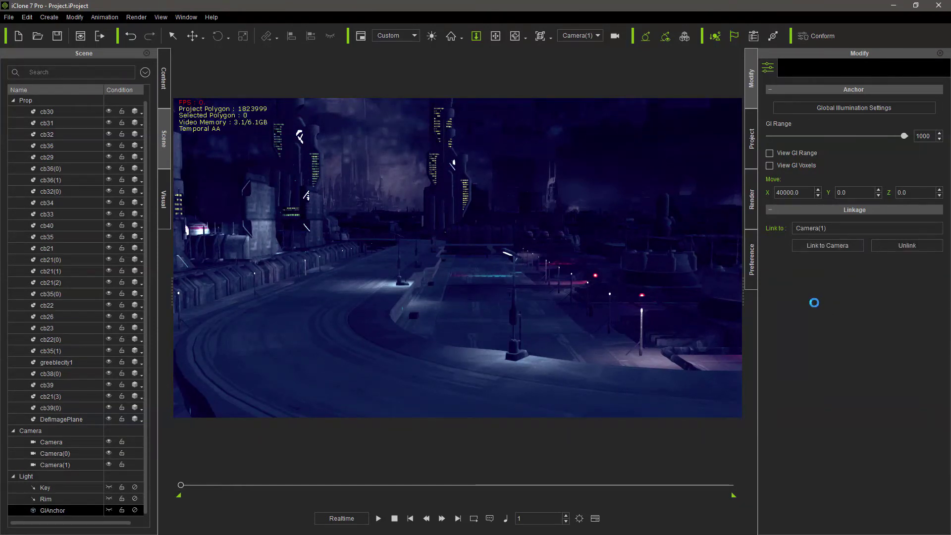
pyautogui.click(379, 518)
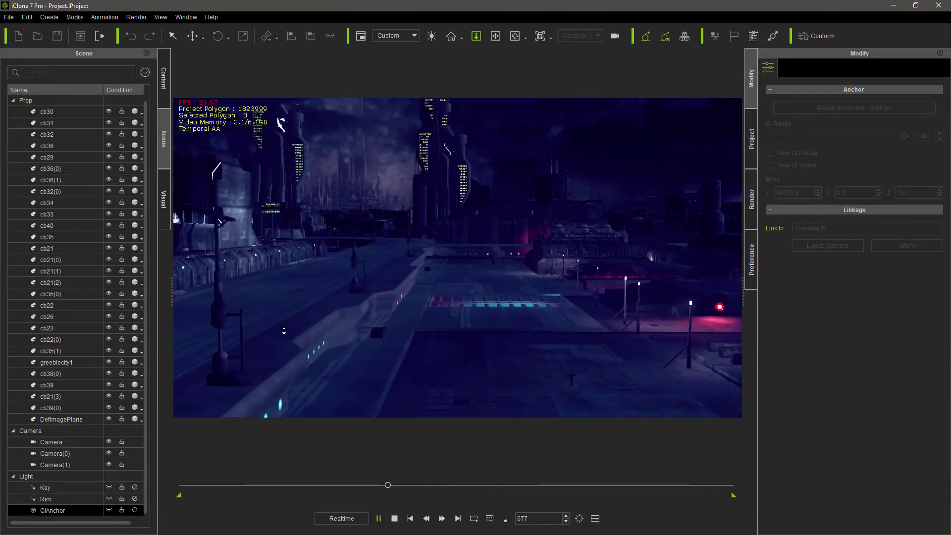
pyautogui.click(394, 518)
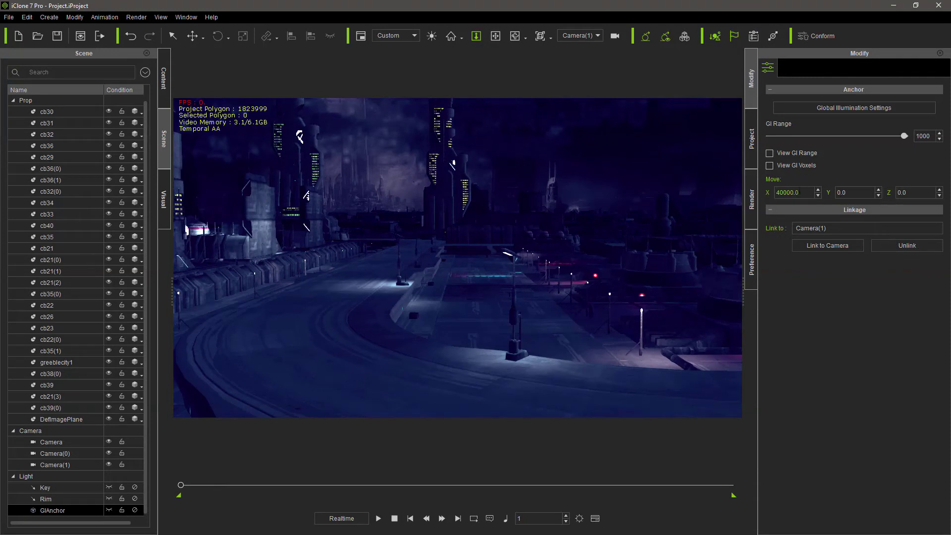
# Set the GI anchor's X position to 45000 and play the animation to check the lighting
pyautogui.write('450')
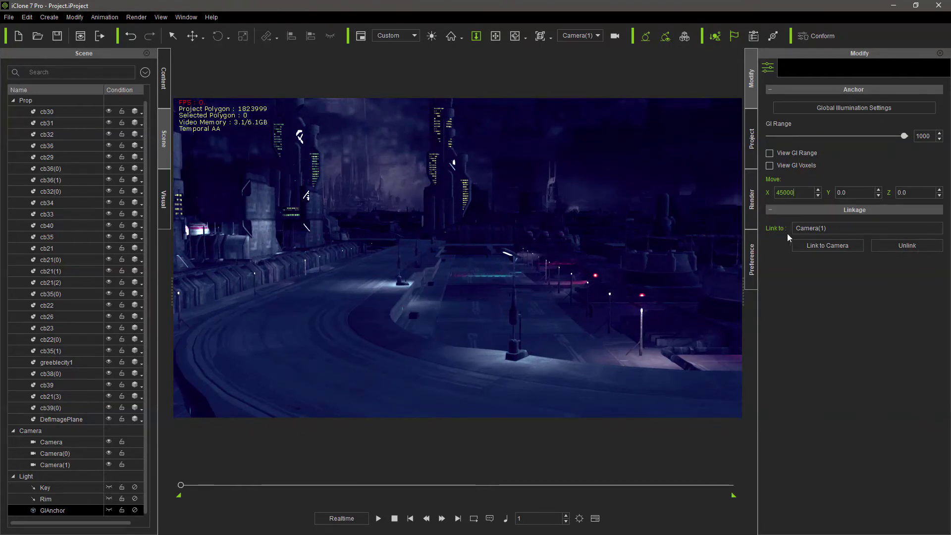
pyautogui.press('Return')
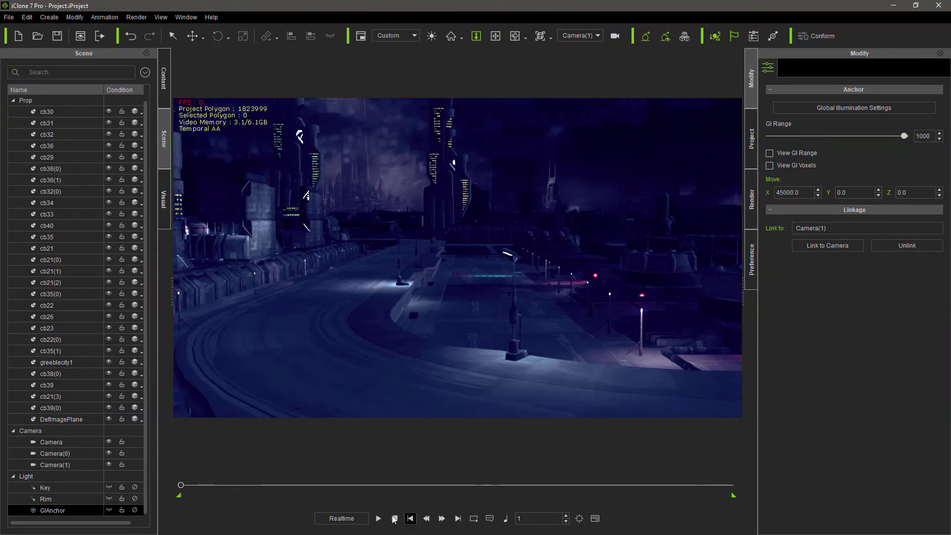
pyautogui.click(378, 518)
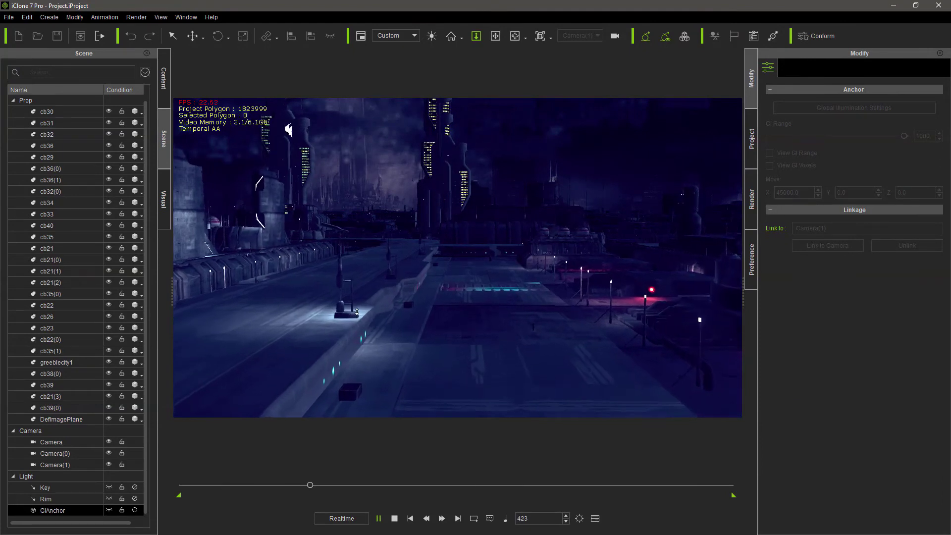
pyautogui.click(395, 518)
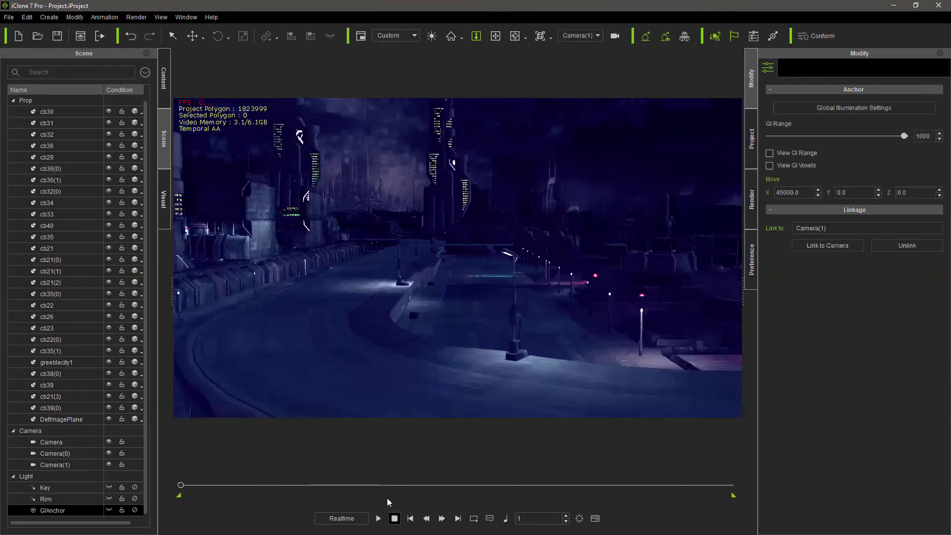
# Show the GI voxels in the Preview camera and set the GI anchor's X position to 40000 for comparison
pyautogui.click(598, 35)
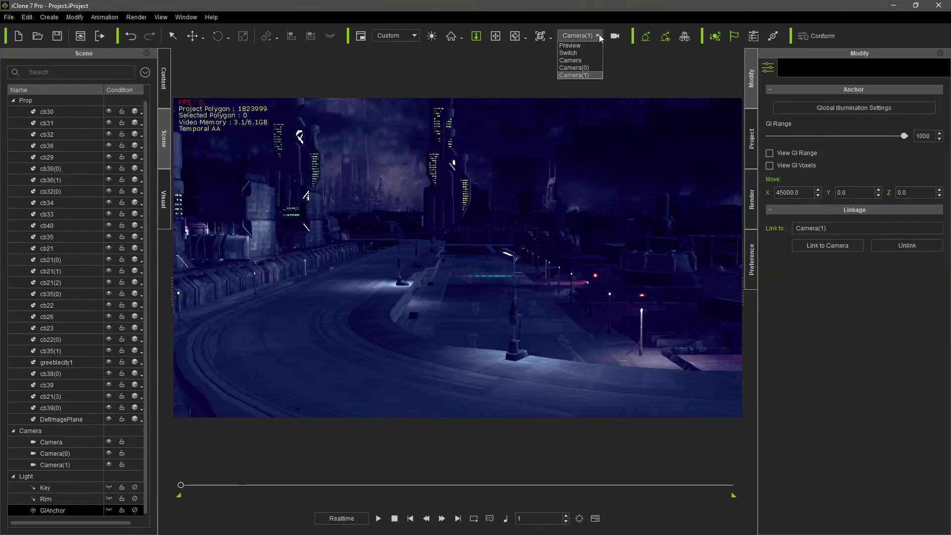
pyautogui.click(575, 45)
pyautogui.click(769, 165)
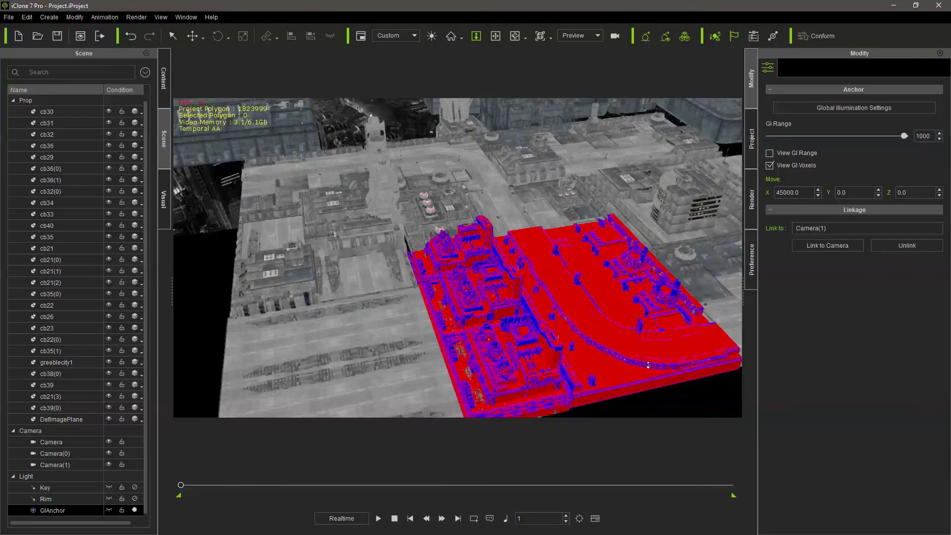
pyautogui.moveTo(777, 192); pyautogui.dragTo(806, 192)
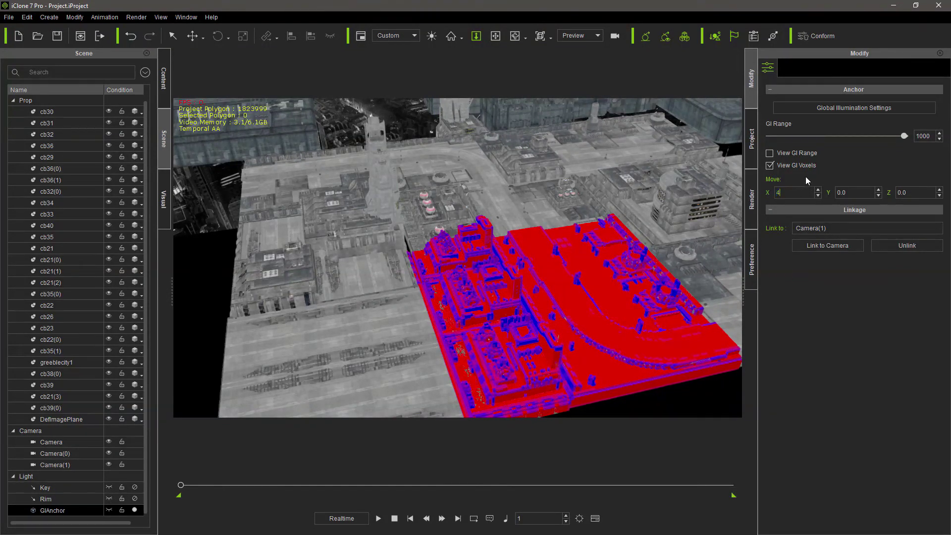
pyautogui.press('Return')
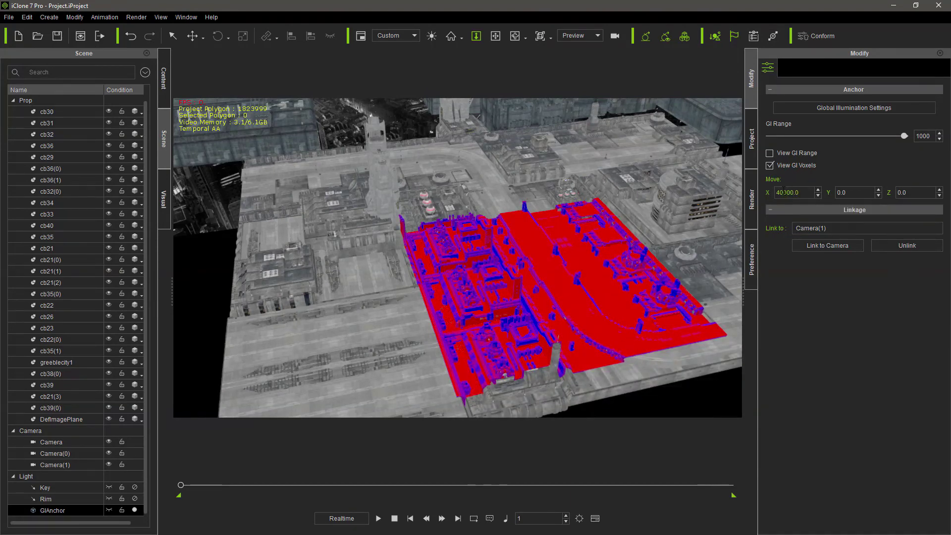
# Set the GI anchor's X position to 45000
pyautogui.moveTo(760, 194); pyautogui.dragTo(763, 195)
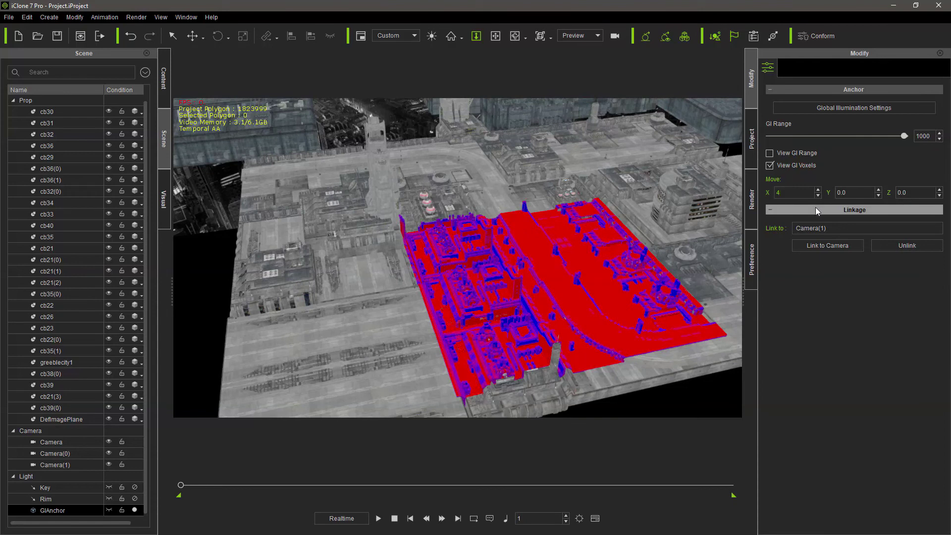
pyautogui.write('5000')
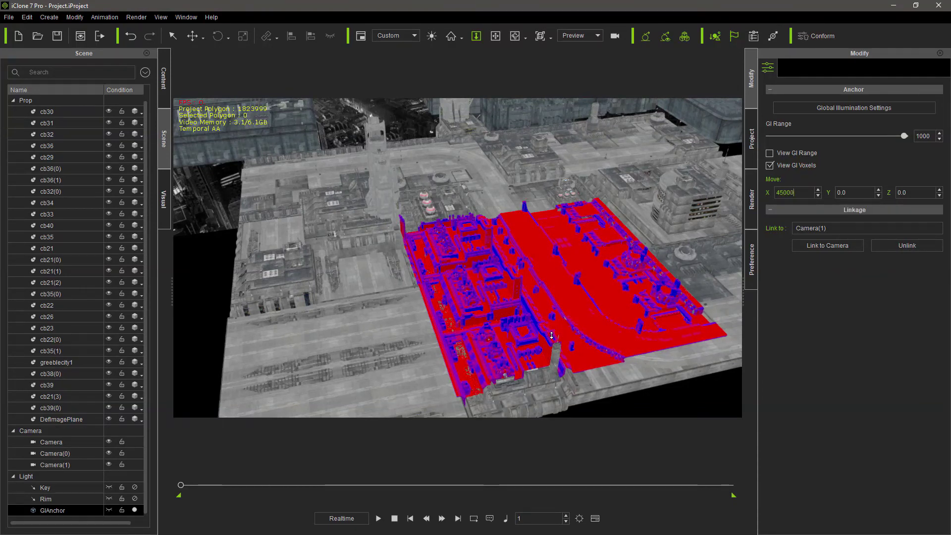
pyautogui.press('Return')
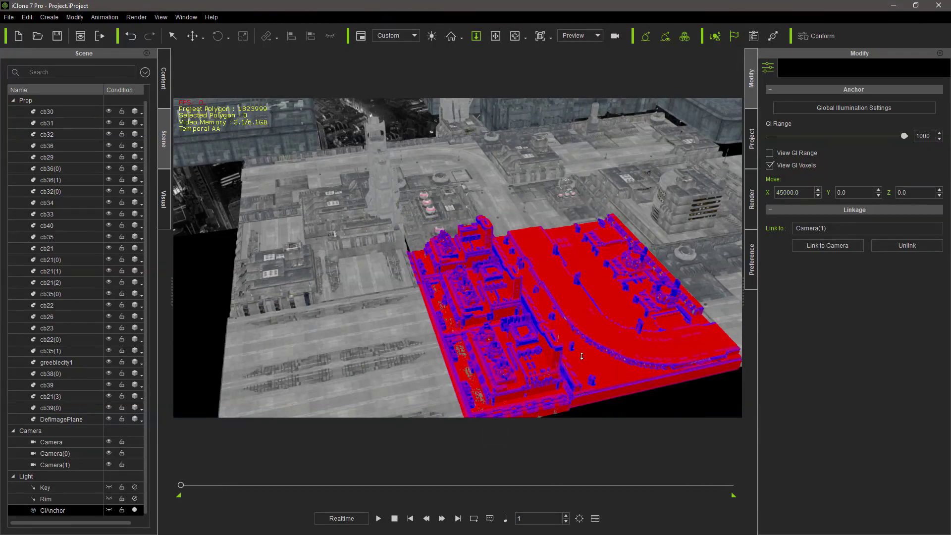
# Return to the Camera(1) view, hide the GI voxels, and play the animation
pyautogui.click(585, 35)
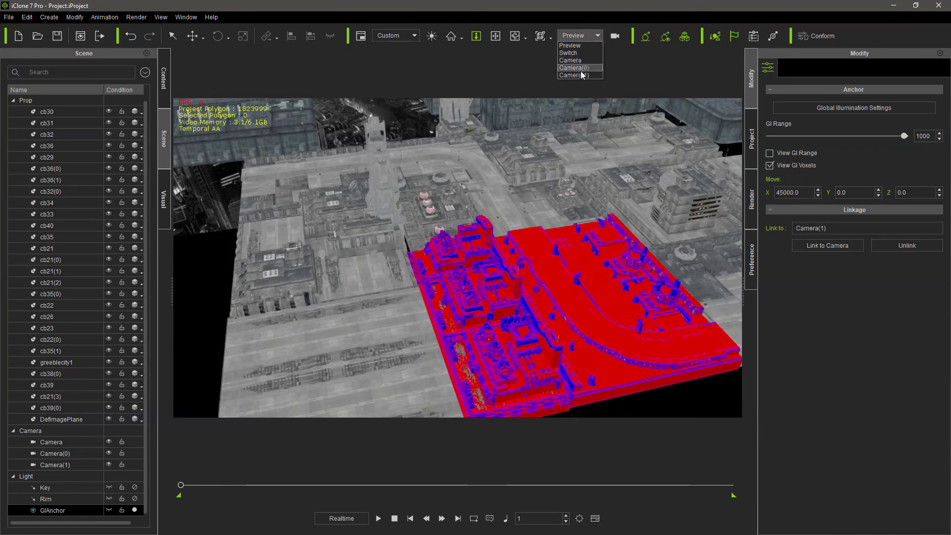
pyautogui.click(582, 75)
pyautogui.click(769, 165)
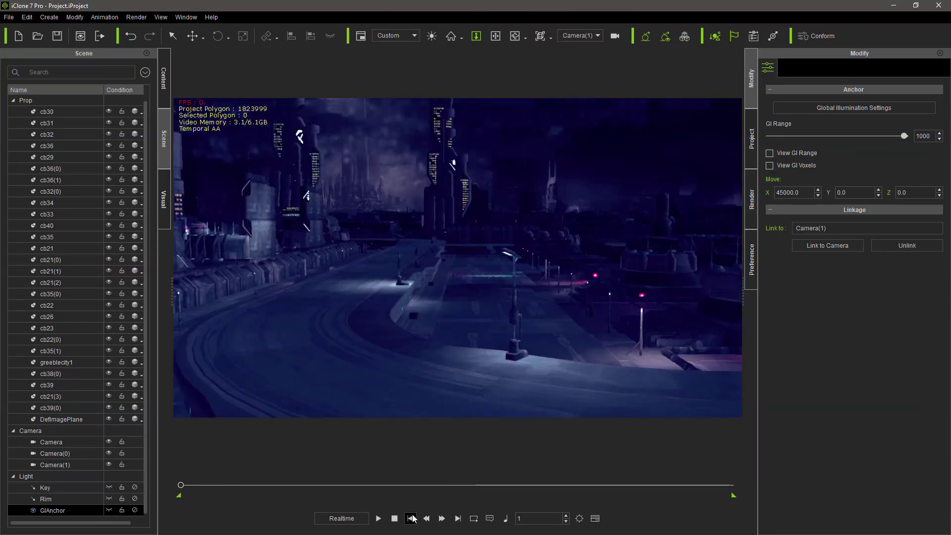
pyautogui.click(378, 518)
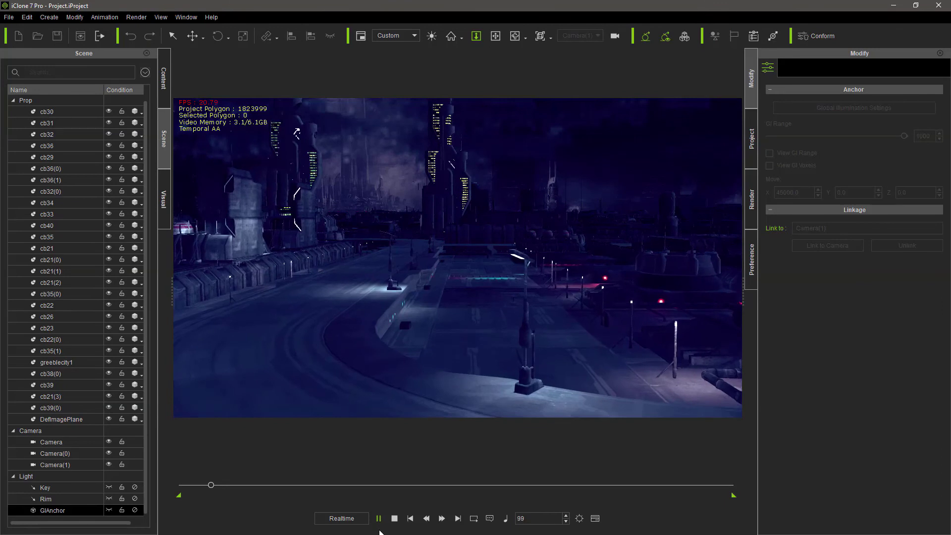